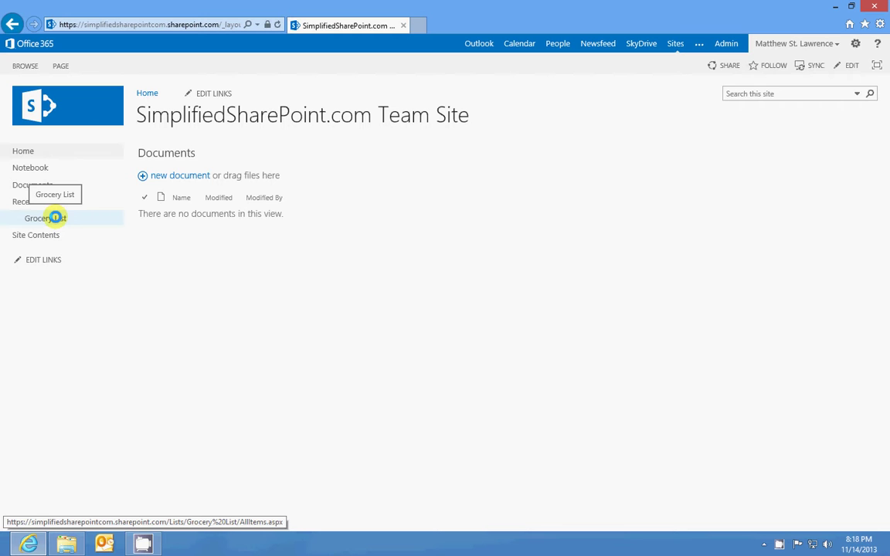
Open the Grocery List under Recent to show Milk, Eggs, Bread and Dog Food
{"action": "left_click", "coordinate": [56, 218]}
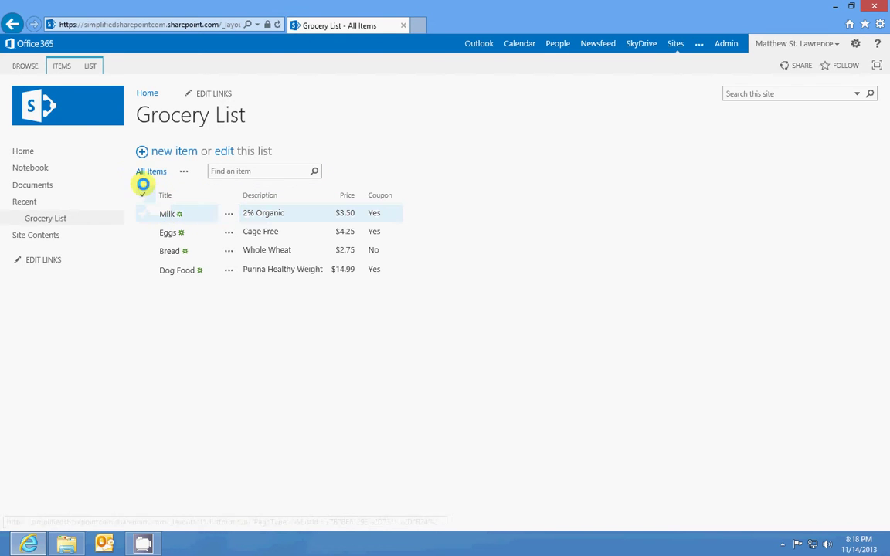
Fill in a new item titled Paper Towels, description Brawny, price 1.75, Coupon unchecked
{"action": "left_click", "coordinate": [164, 152]}
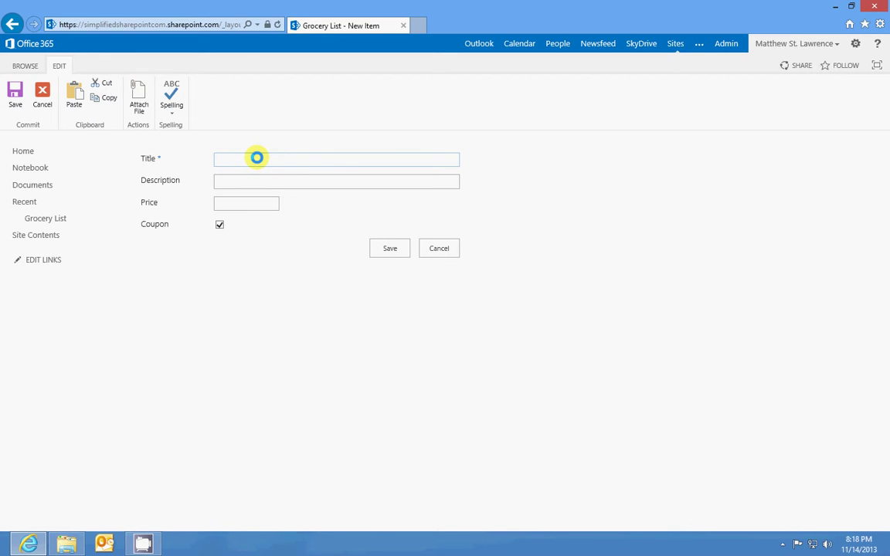
{"action": "type", "text": "Paper Towels"}
{"action": "key", "text": "Tab"}
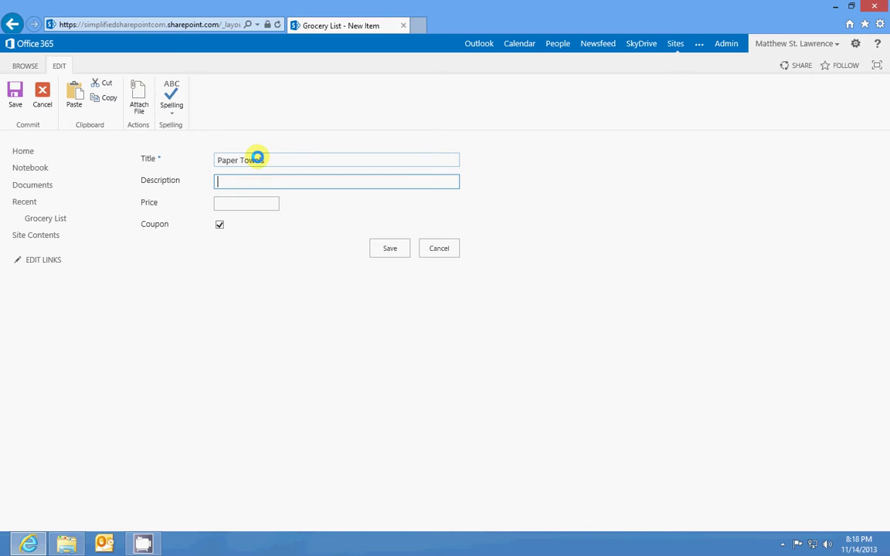
{"action": "type", "text": "Bra"}
{"action": "type", "text": "wny"}
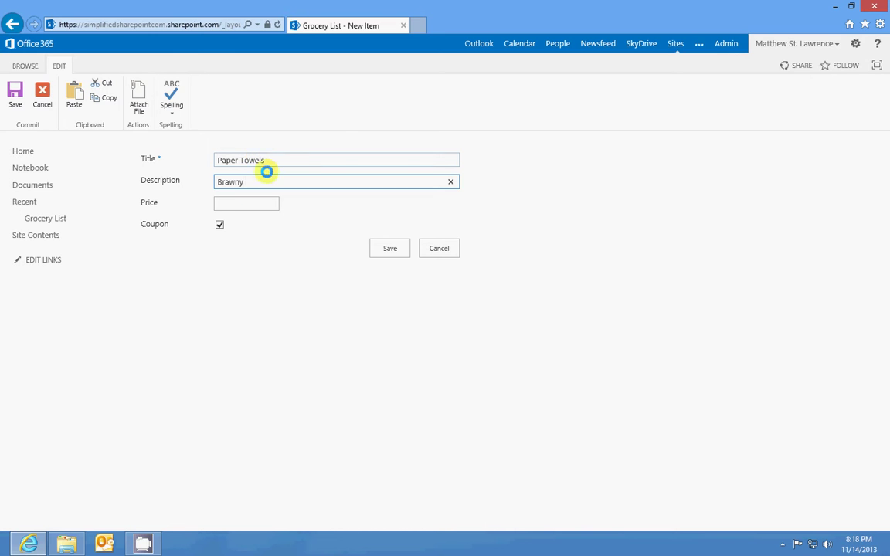
{"action": "left_click", "coordinate": [245, 201]}
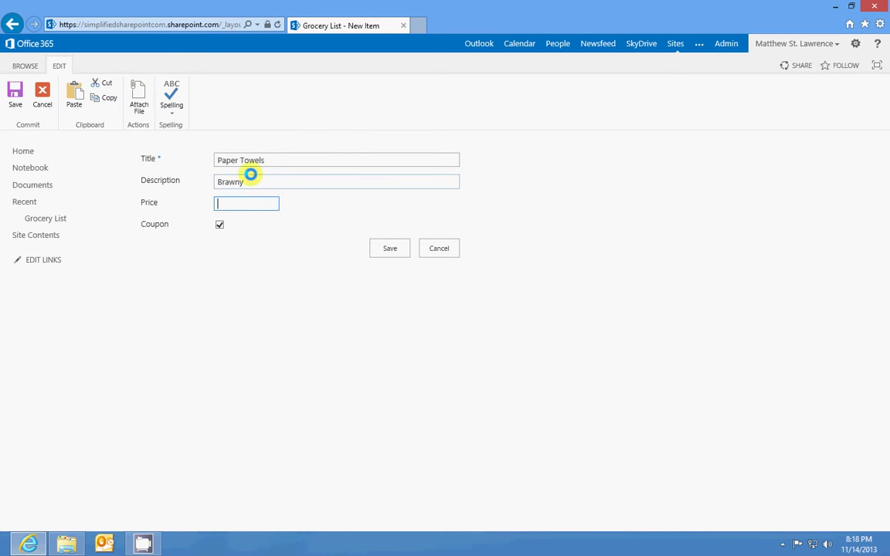
{"action": "left_click", "coordinate": [189, 183]}
{"action": "left_click", "coordinate": [237, 199]}
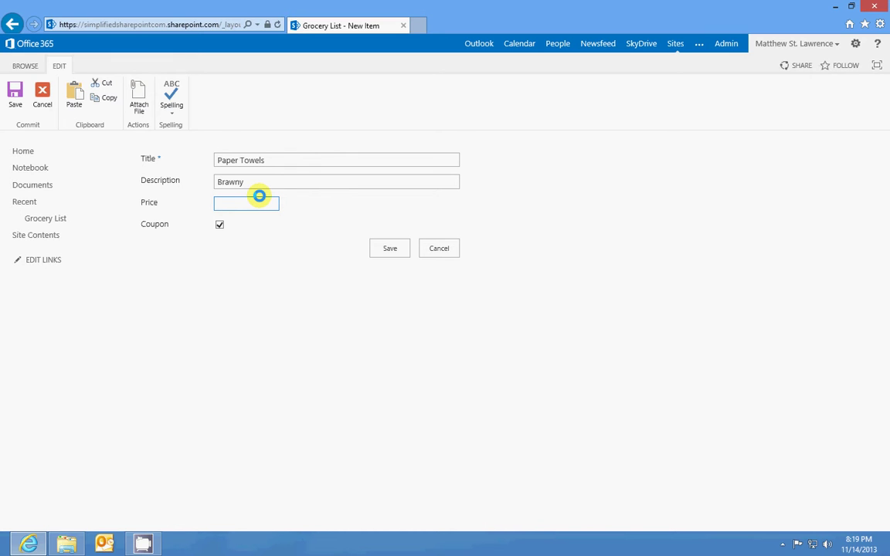
{"action": "type", "text": "1.75"}
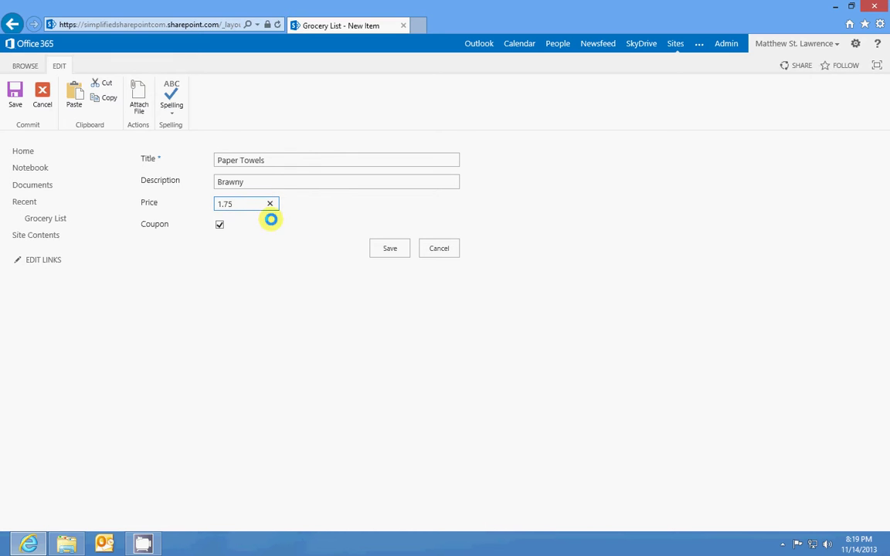
{"action": "left_click", "coordinate": [219, 224]}
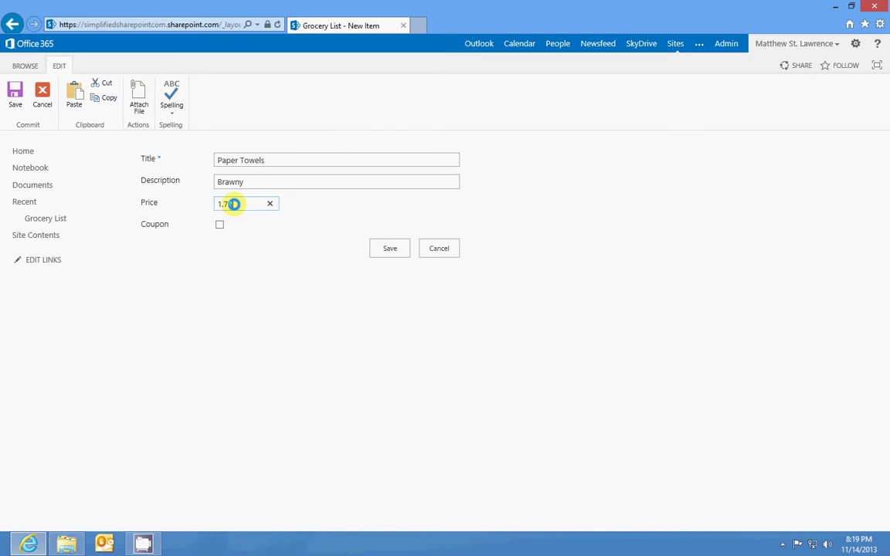
Correct the invalid price back to 1.75 and save the Paper Towels item
{"action": "left_click_drag", "start_coordinate": [234, 202], "coordinate": [200, 202]}
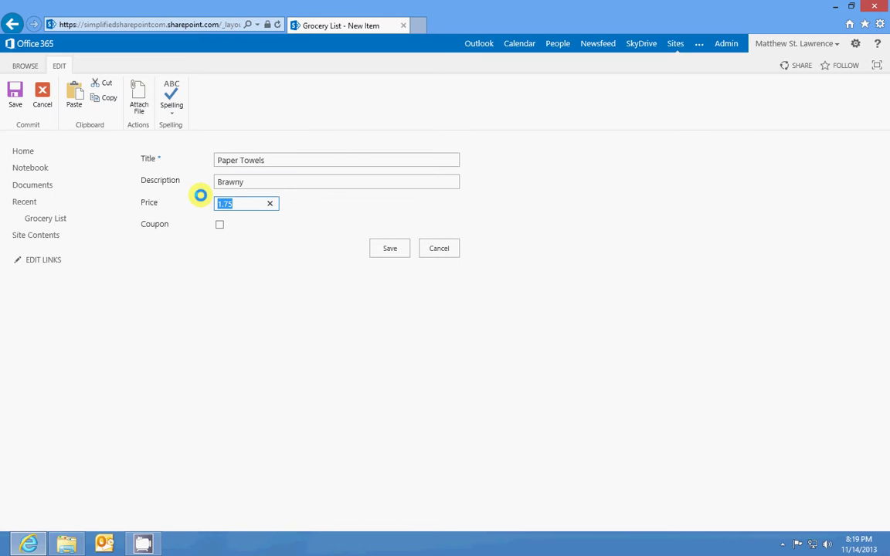
{"action": "type", "text": "sdf"}
{"action": "left_click", "coordinate": [307, 213]}
{"action": "left_click", "coordinate": [390, 247]}
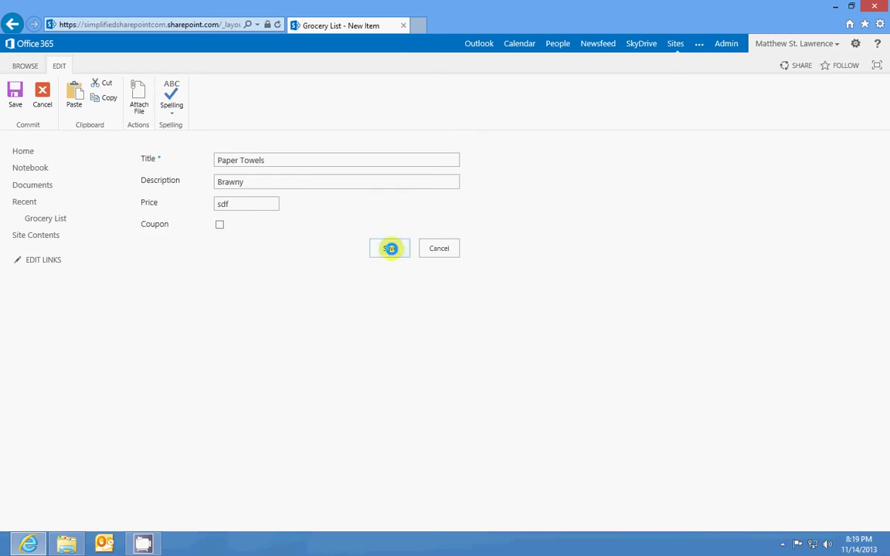
{"action": "left_click_drag", "start_coordinate": [244, 220], "coordinate": [417, 218]}
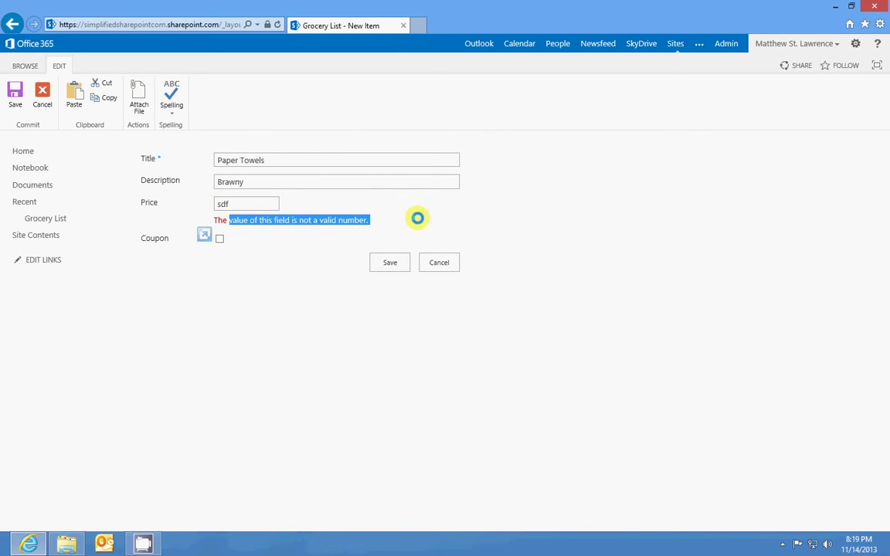
{"action": "left_click", "coordinate": [268, 215]}
{"action": "left_click", "coordinate": [149, 202]}
{"action": "type", "text": "1"}
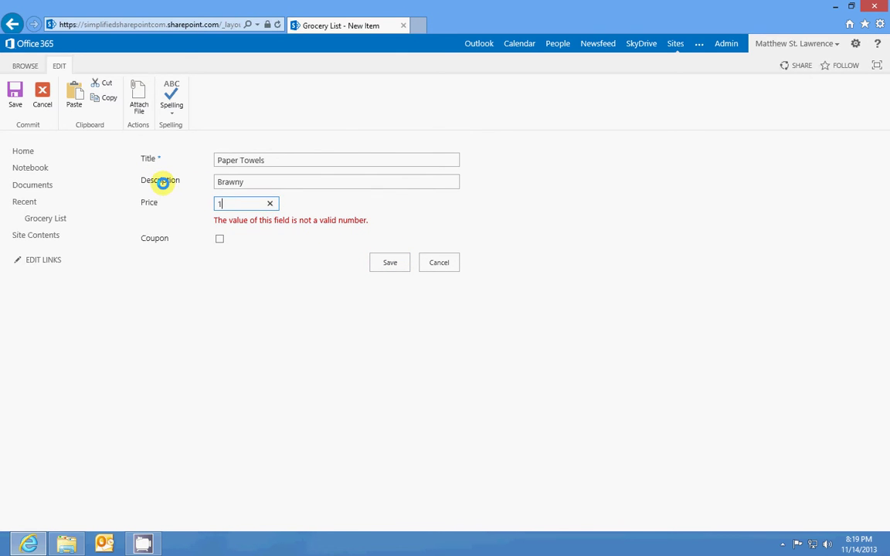
{"action": "type", "text": ".75"}
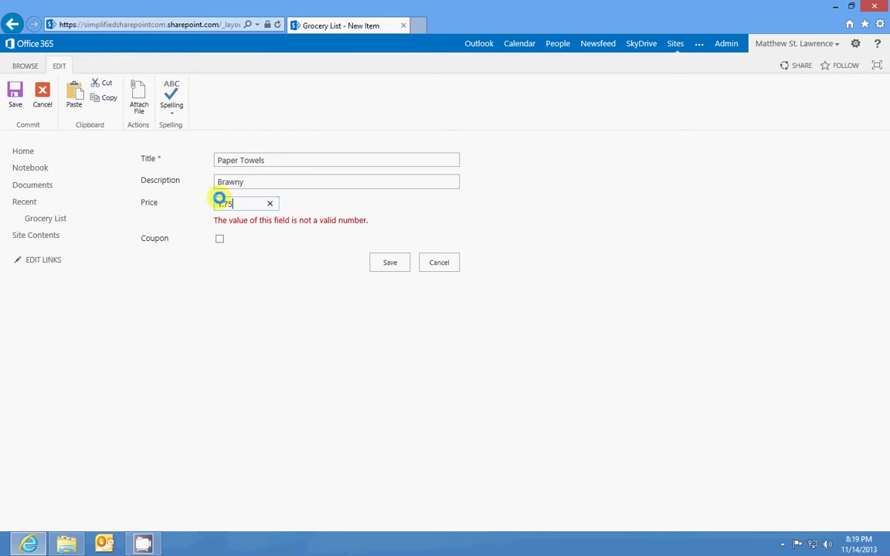
{"action": "left_click", "coordinate": [391, 262]}
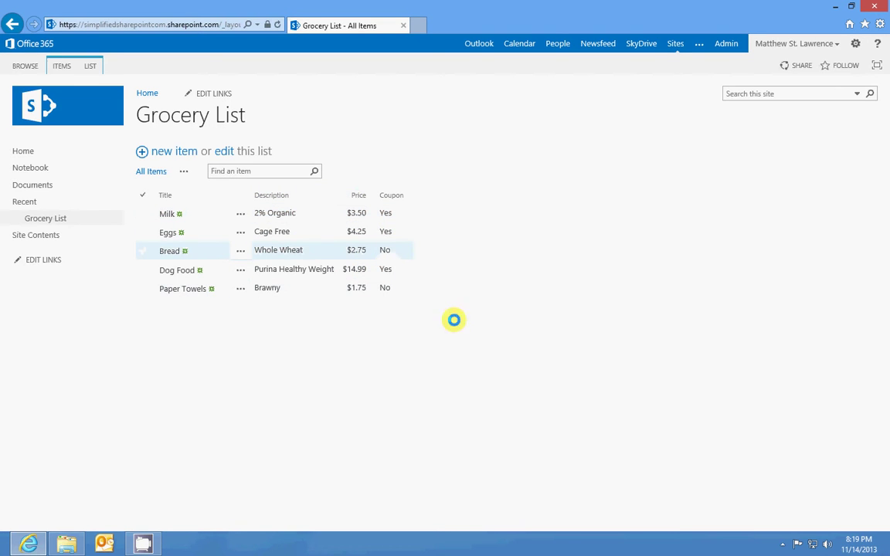
{"action": "left_click", "coordinate": [375, 231]}
{"action": "left_click", "coordinate": [392, 267]}
{"action": "left_click", "coordinate": [344, 208]}
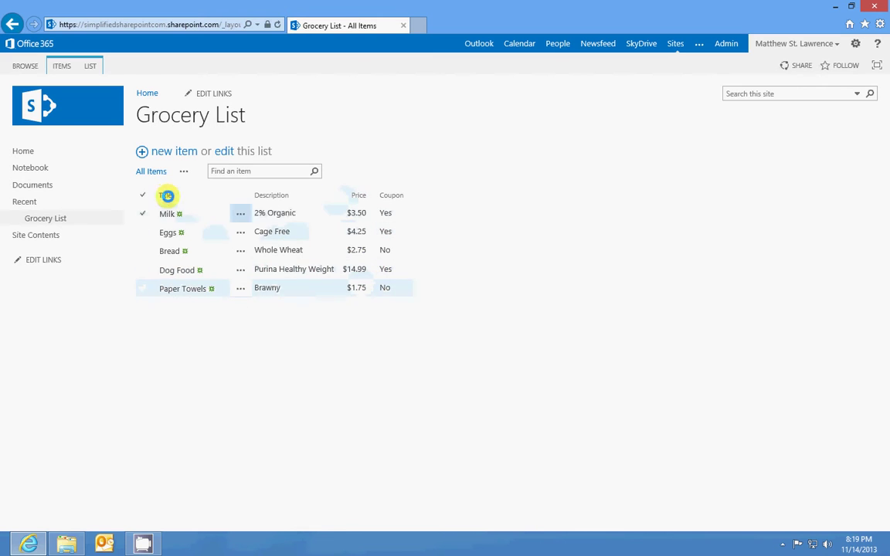
{"action": "left_click", "coordinate": [147, 213]}
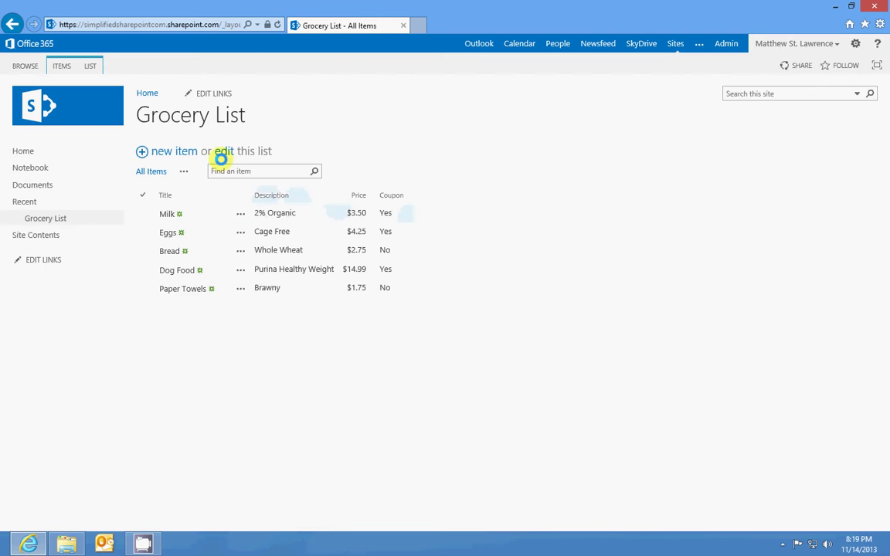
In Quick Edit, set Milk's Coupon cell dropdown to Yes
{"action": "left_click", "coordinate": [221, 159]}
{"action": "left_click", "coordinate": [501, 216]}
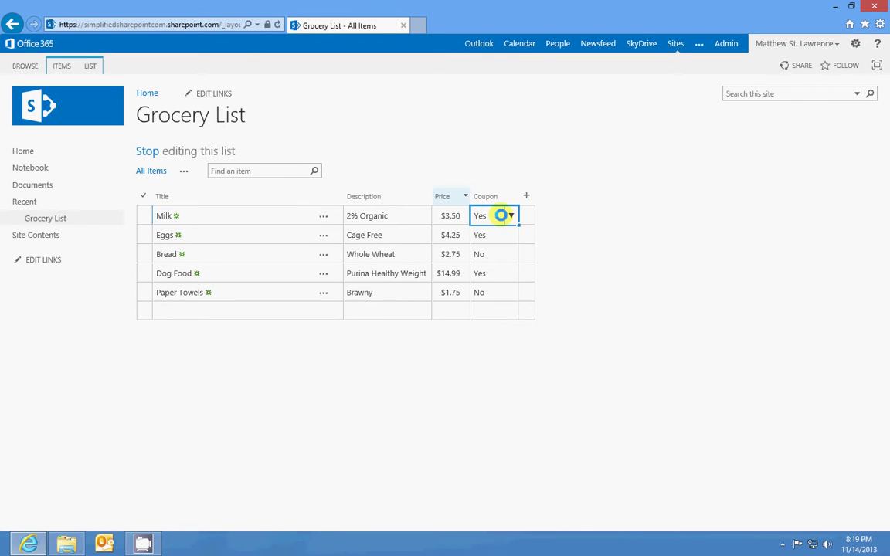
{"action": "left_click", "coordinate": [511, 215]}
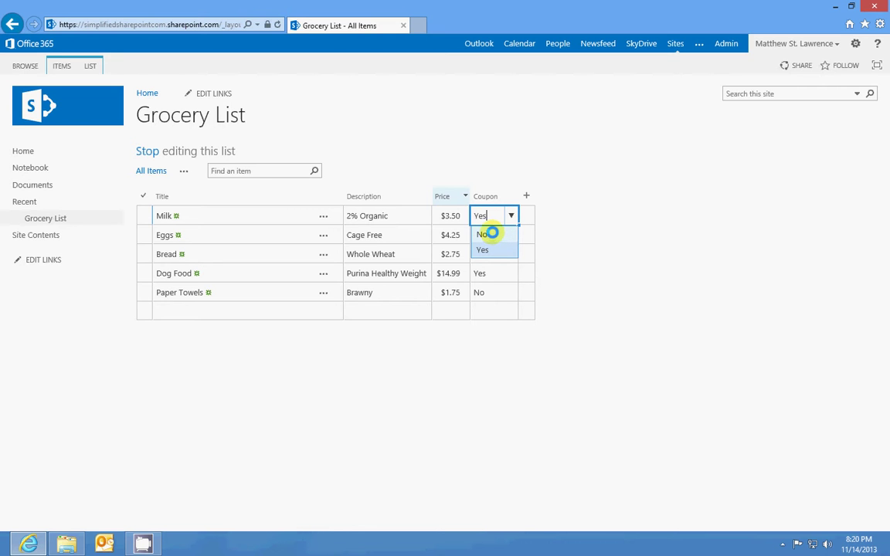
{"action": "left_click", "coordinate": [491, 233]}
{"action": "left_click", "coordinate": [507, 217]}
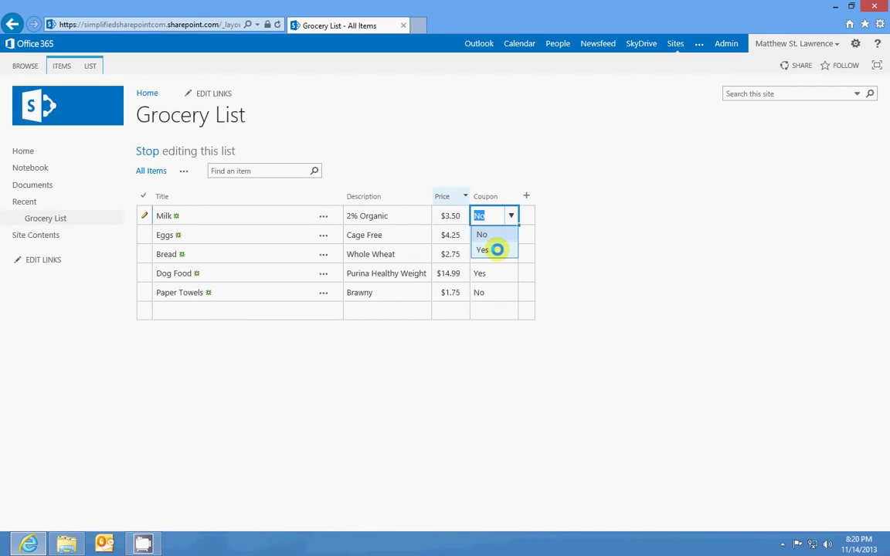
{"action": "left_click", "coordinate": [497, 249]}
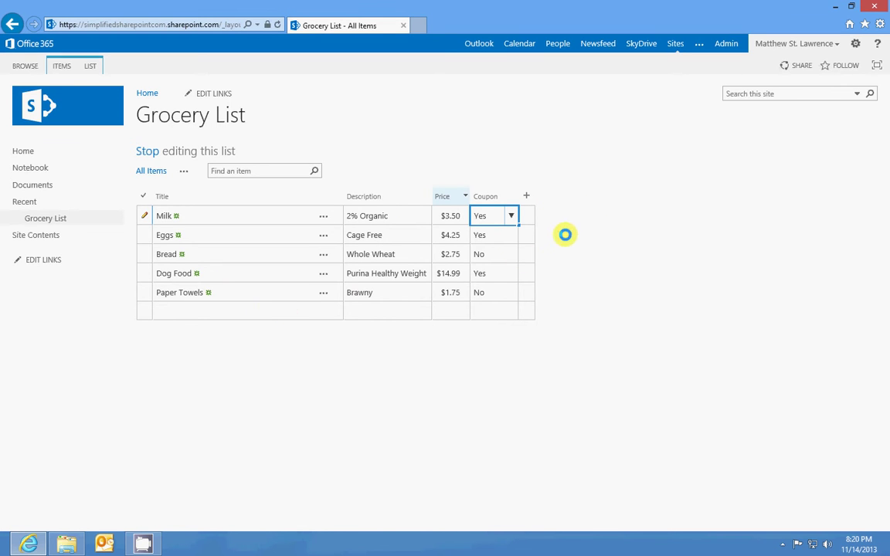
{"action": "left_click_drag", "start_coordinate": [446, 215], "coordinate": [445, 298]}
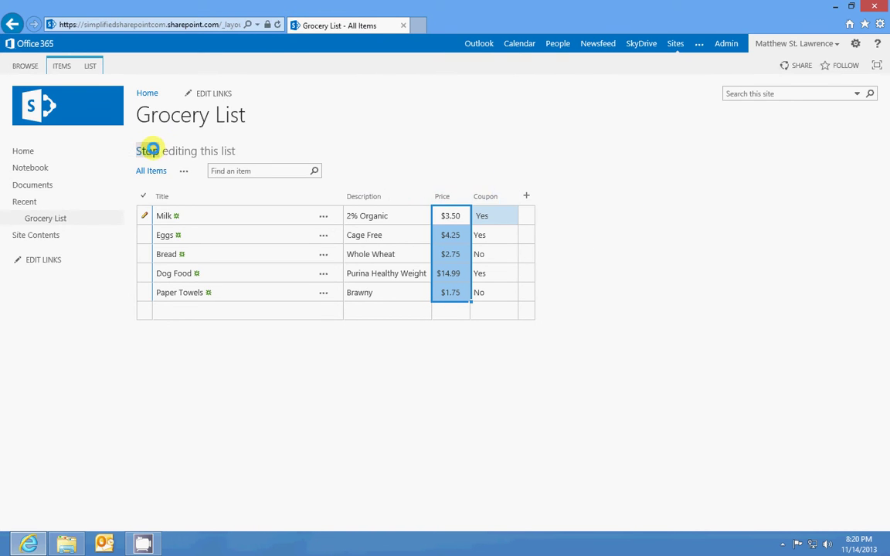
Stop editing the list, then select and deselect the Milk row to check its Yes coupon
{"action": "left_click", "coordinate": [153, 151]}
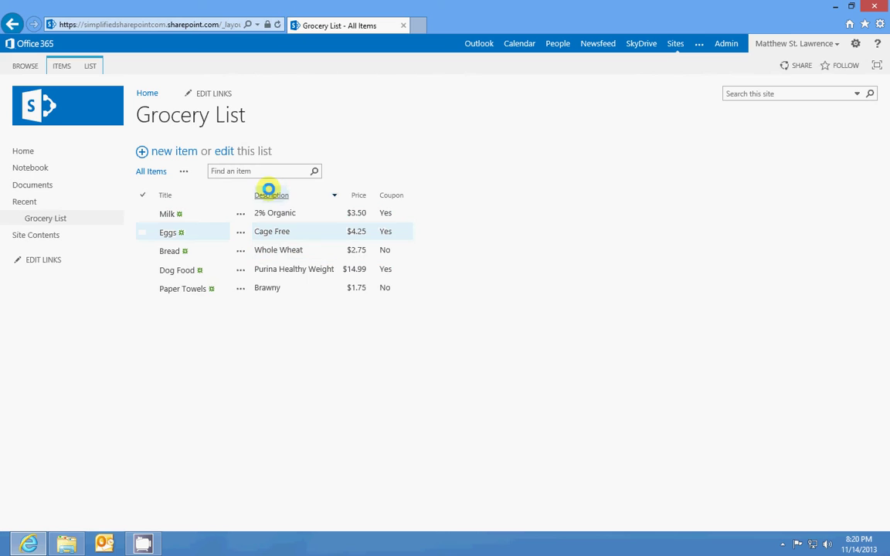
{"action": "left_click", "coordinate": [308, 210]}
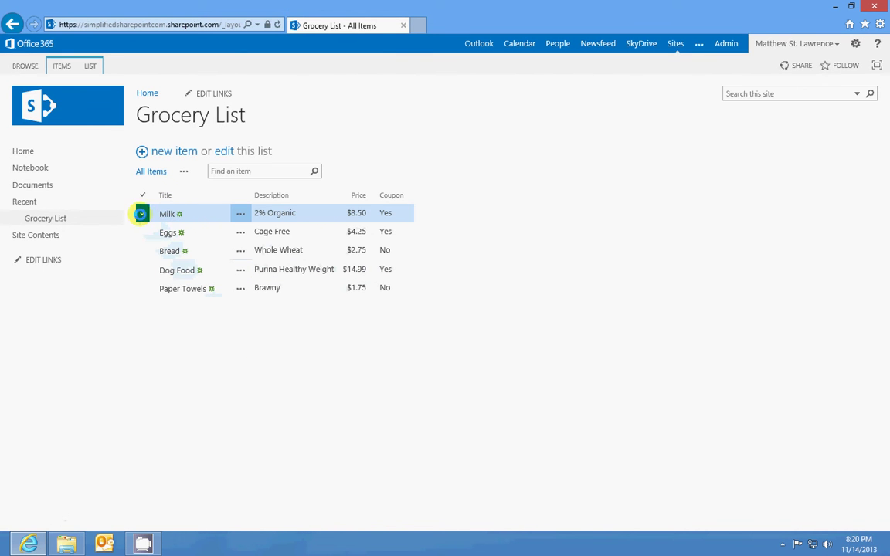
{"action": "left_click", "coordinate": [143, 213]}
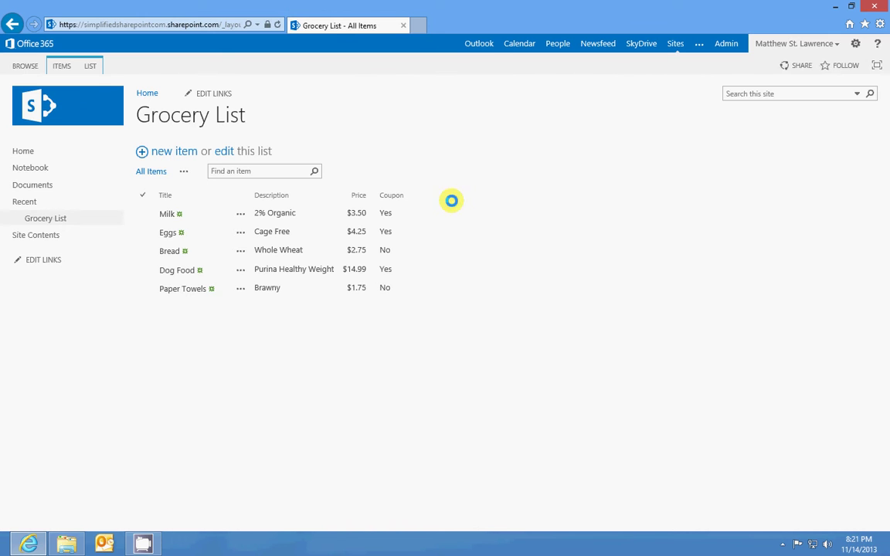
{"action": "left_click", "coordinate": [384, 212]}
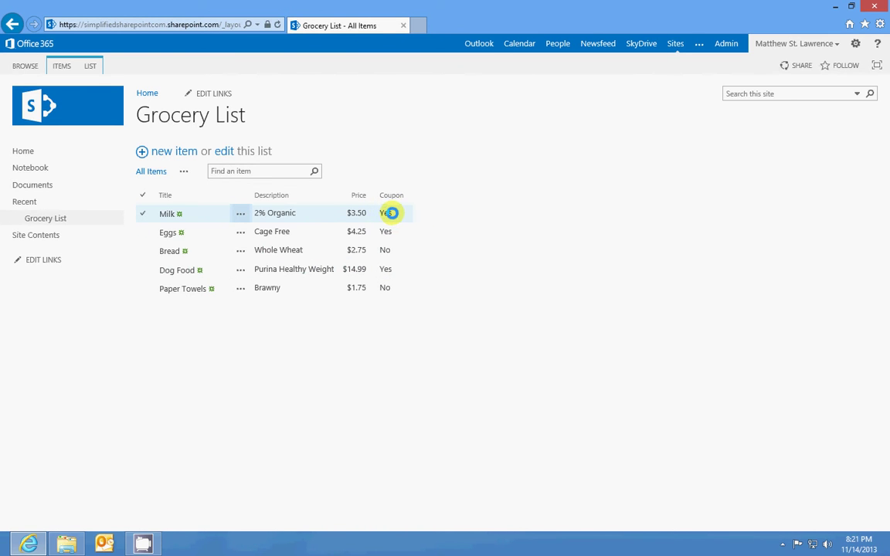
{"action": "left_click", "coordinate": [383, 213]}
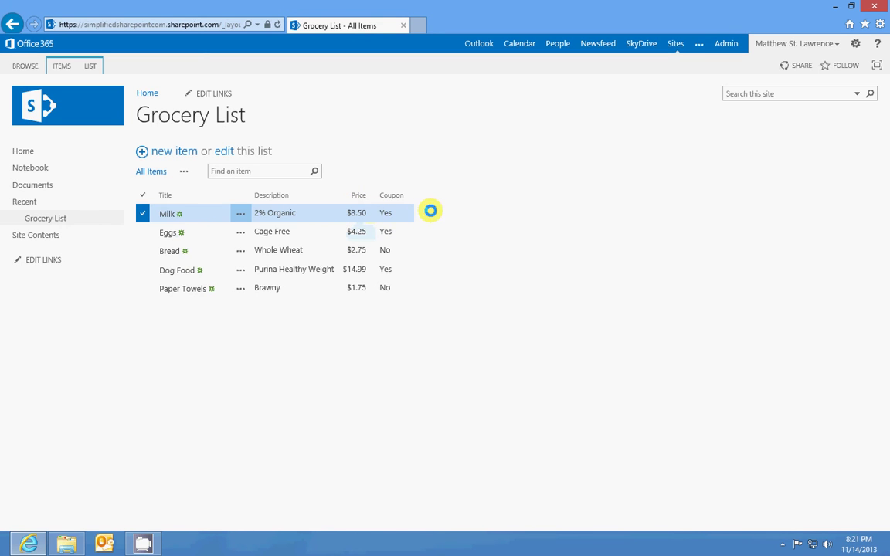
{"action": "double_click", "coordinate": [389, 212]}
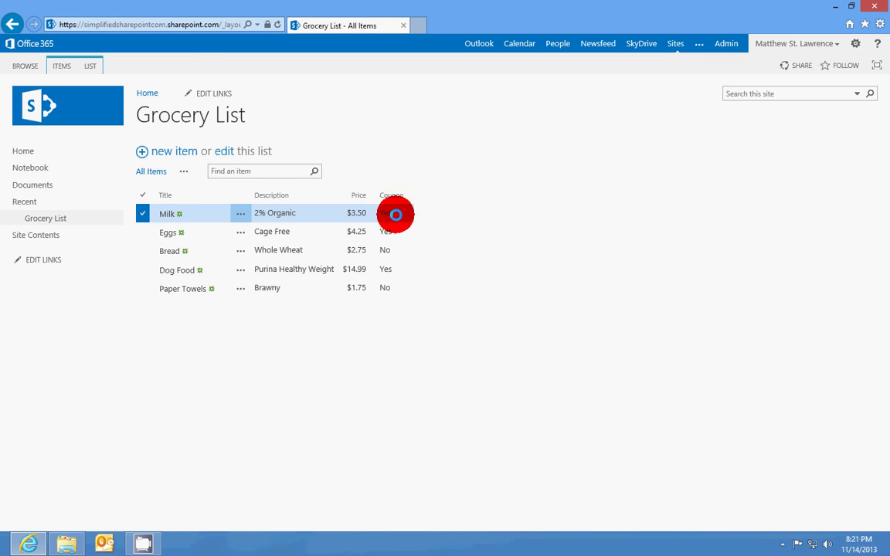
{"action": "left_click", "coordinate": [390, 212]}
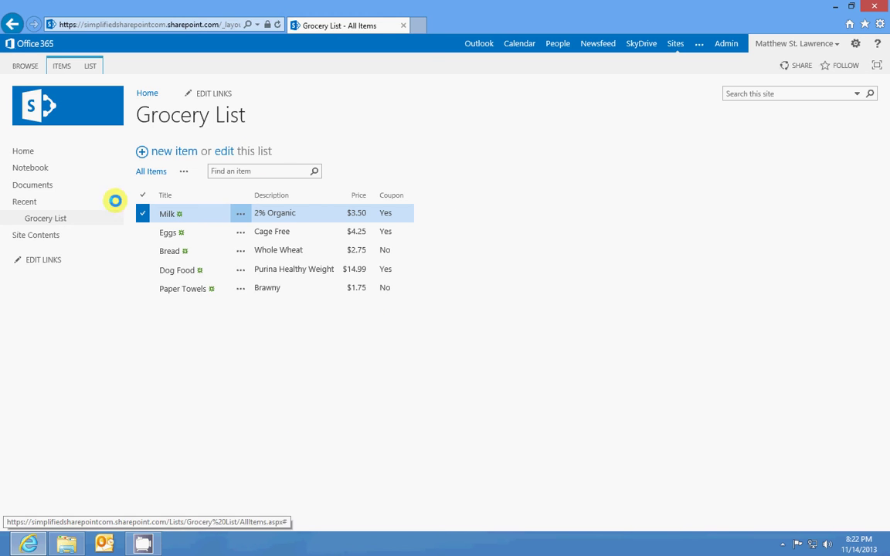
{"action": "left_click", "coordinate": [135, 219]}
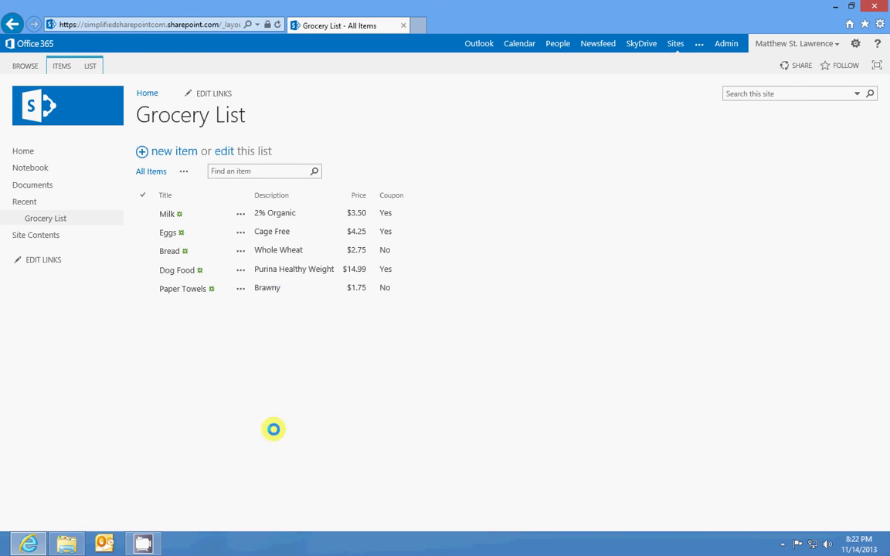
{"action": "left_click", "coordinate": [415, 398]}
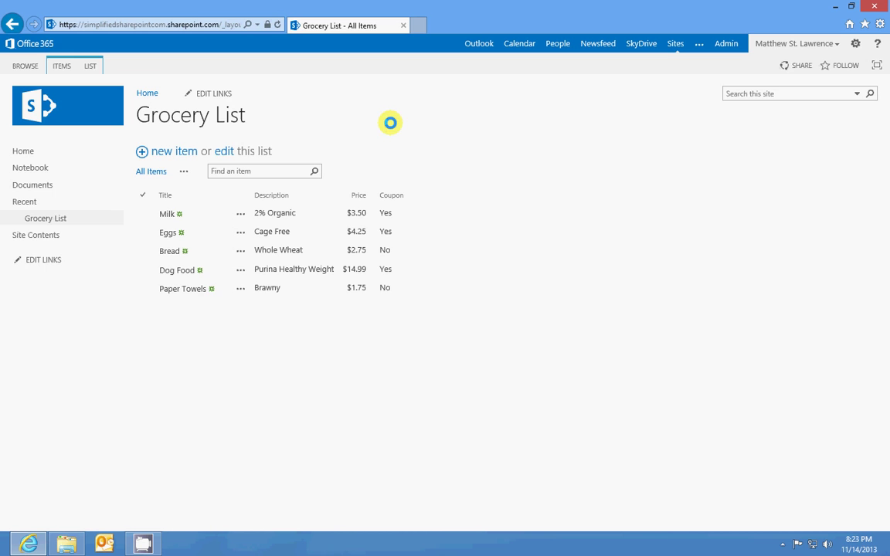
Export the Grocery List to Excel from the LIST ribbon tab and confirm with OK
{"action": "left_click", "coordinate": [87, 65]}
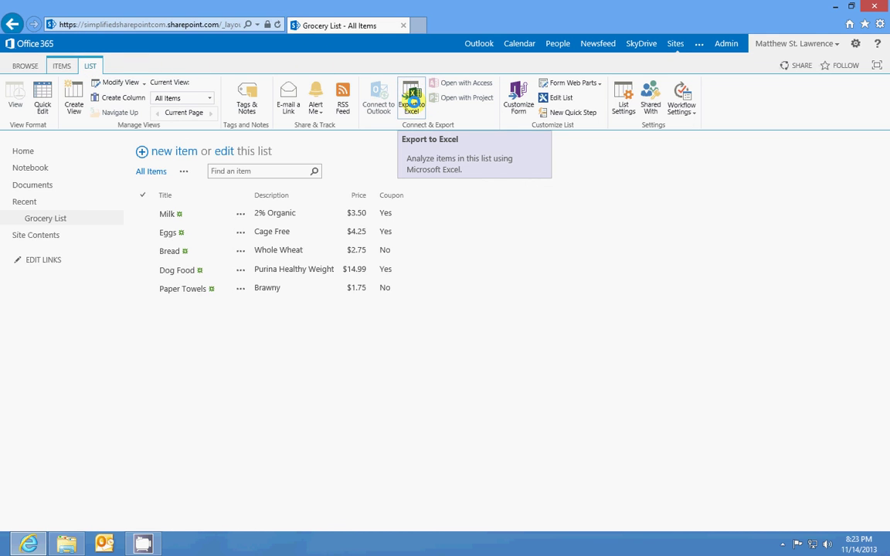
{"action": "left_click", "coordinate": [20, 65]}
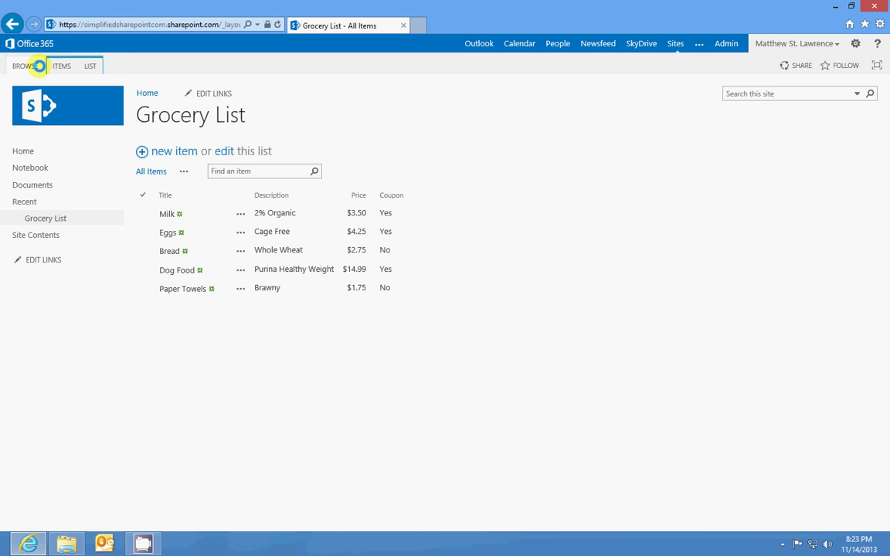
{"action": "left_click", "coordinate": [91, 65]}
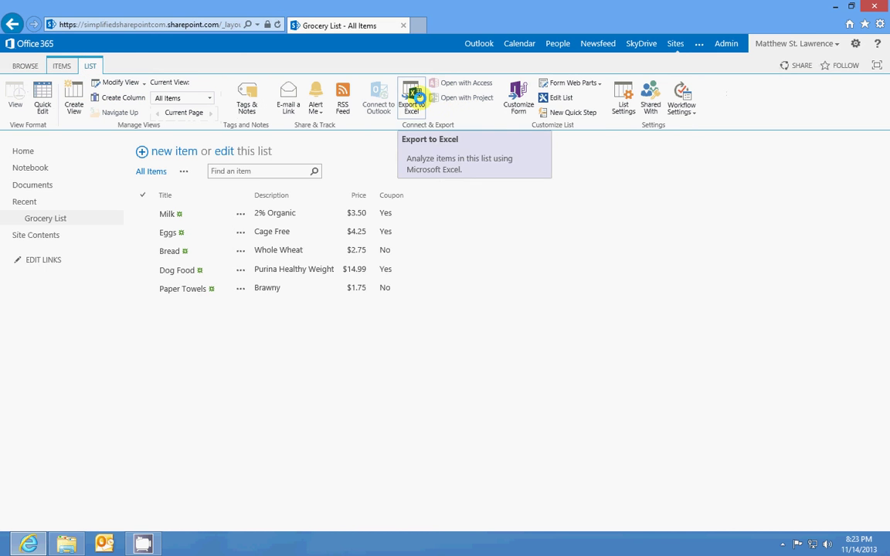
{"action": "left_click", "coordinate": [415, 95]}
{"action": "left_click", "coordinate": [479, 317]}
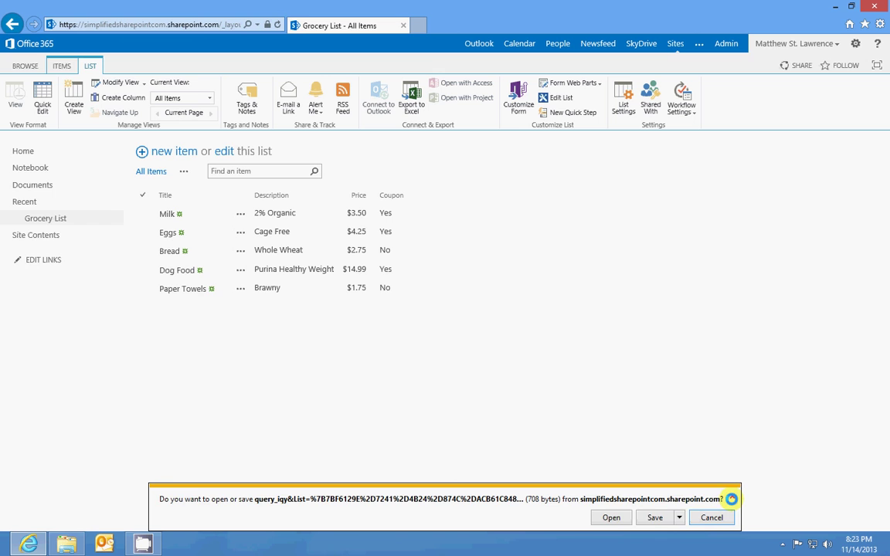
Try opening the exported query file, close the failed download bar, and return to BROWSE
{"action": "left_click", "coordinate": [631, 519]}
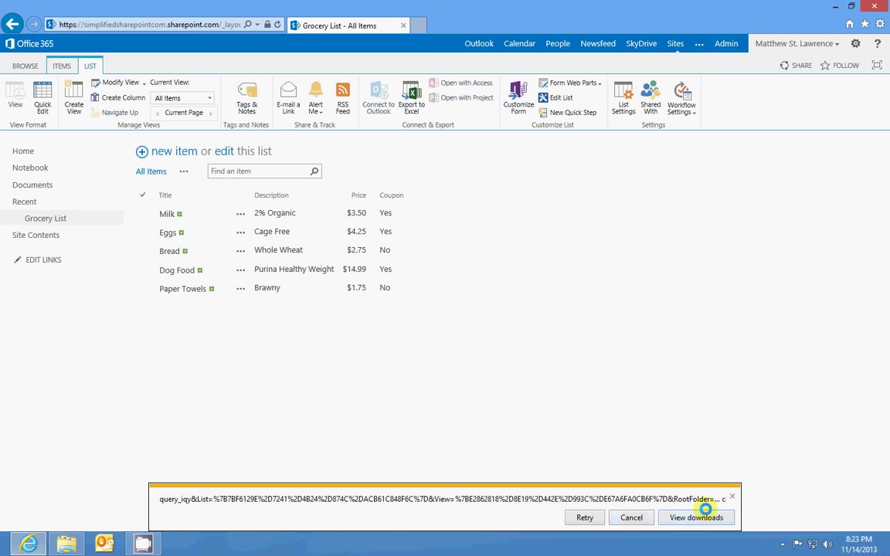
{"action": "left_click", "coordinate": [731, 493]}
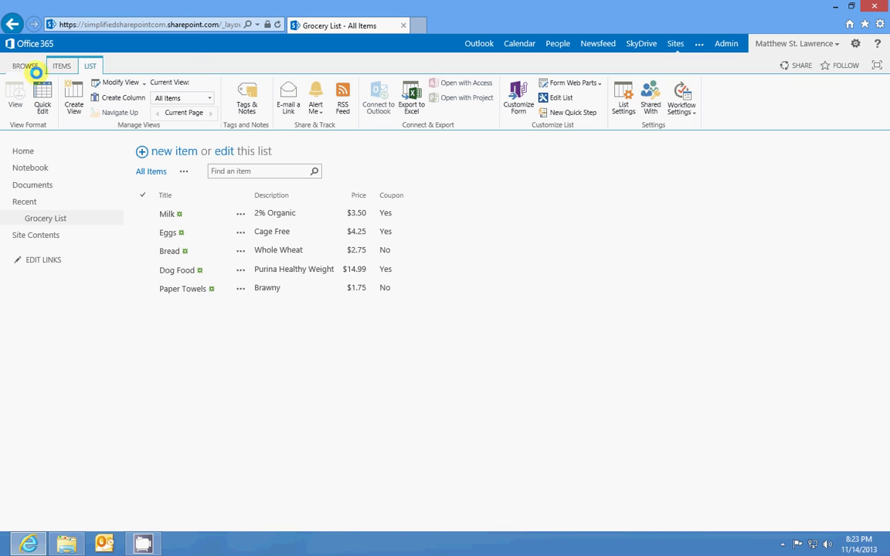
{"action": "left_click", "coordinate": [28, 66]}
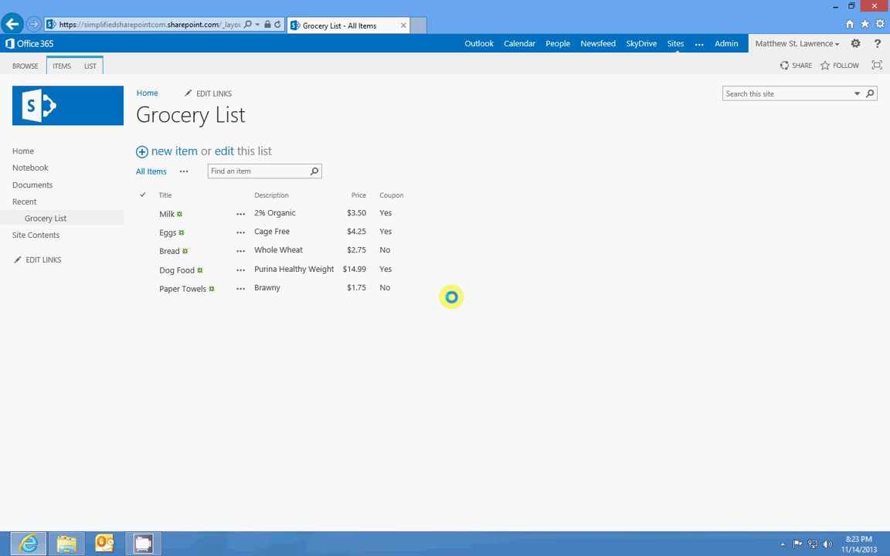